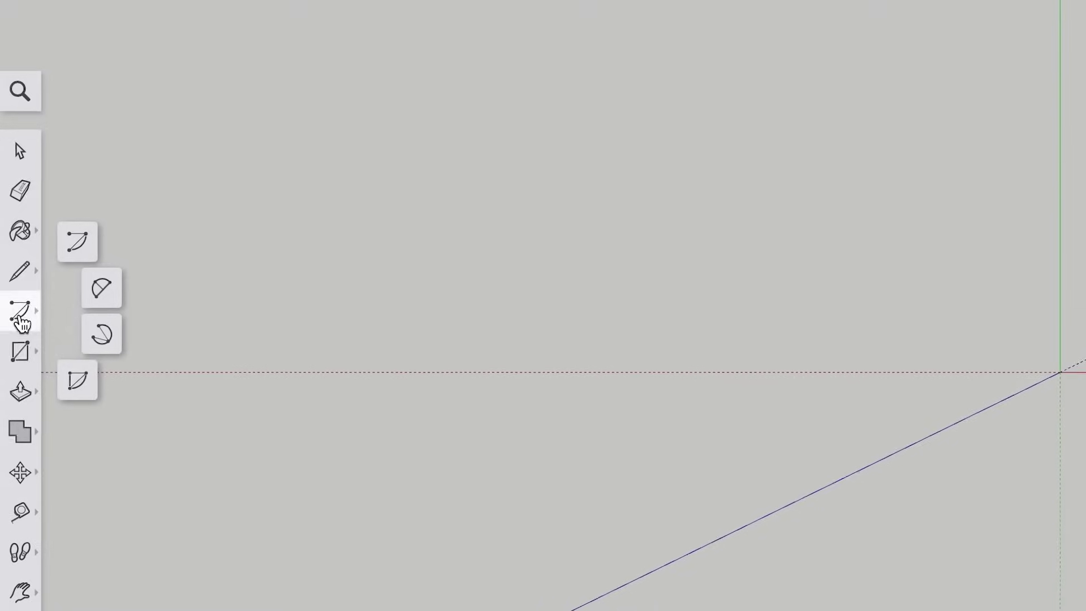
{"action": "mouse_move", "coordinate": [21, 357]}
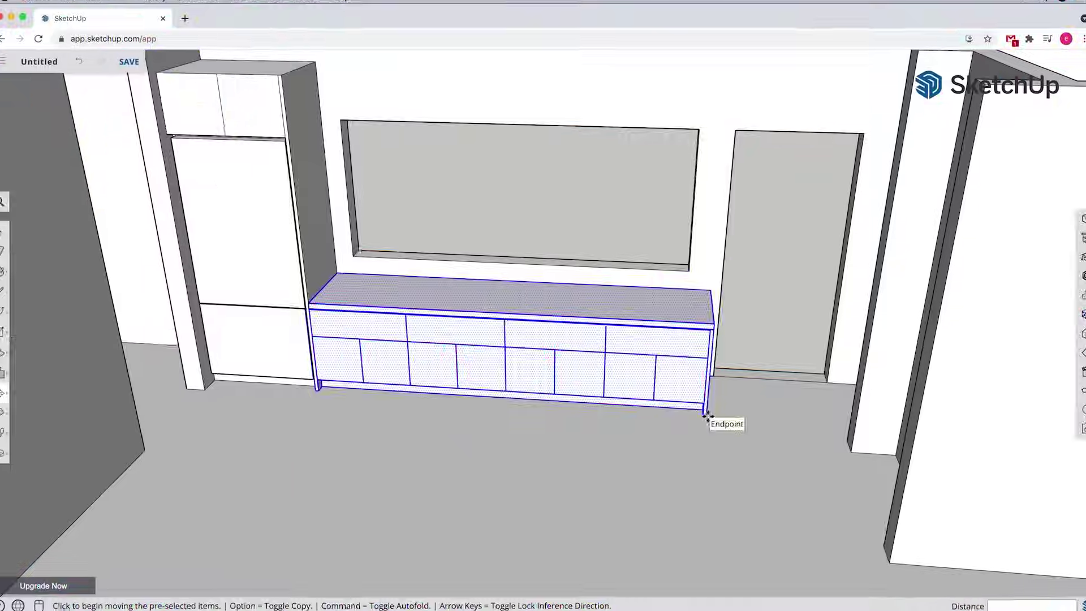
{"action": "mouse_move", "coordinate": [705, 419]}
{"action": "middle_mouse_down"}
{"action": "mouse_move", "coordinate": [679, 424]}
{"action": "mouse_move", "coordinate": [669, 446]}
{"action": "middle_mouse_up"}
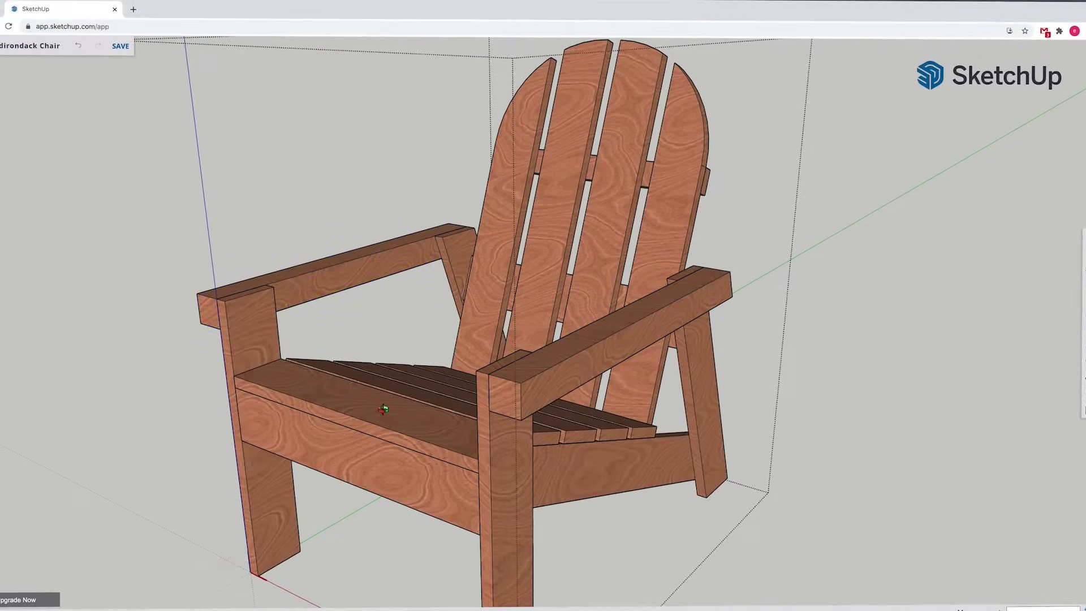
{"action": "middle_click_drag", "start_coordinate": [383, 408], "coordinate": [555, 413]}
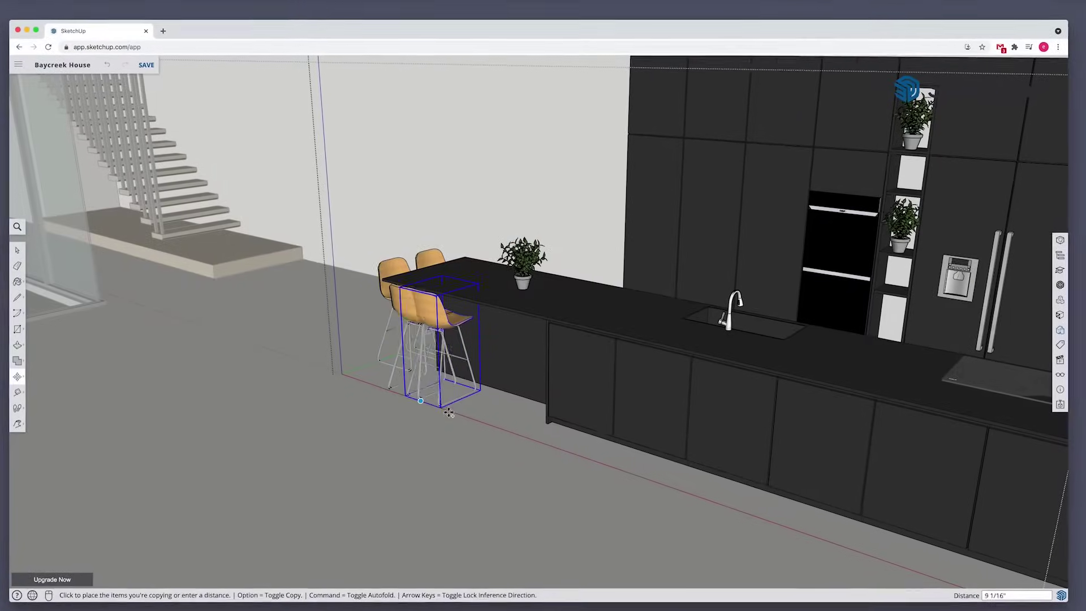
- Place a copy of the bar stool beside the end of the kitchen island and clear the selection
{"action": "left_click", "coordinate": [480, 424]}
{"action": "key", "text": "space"}
{"action": "left_click", "coordinate": [419, 450]}
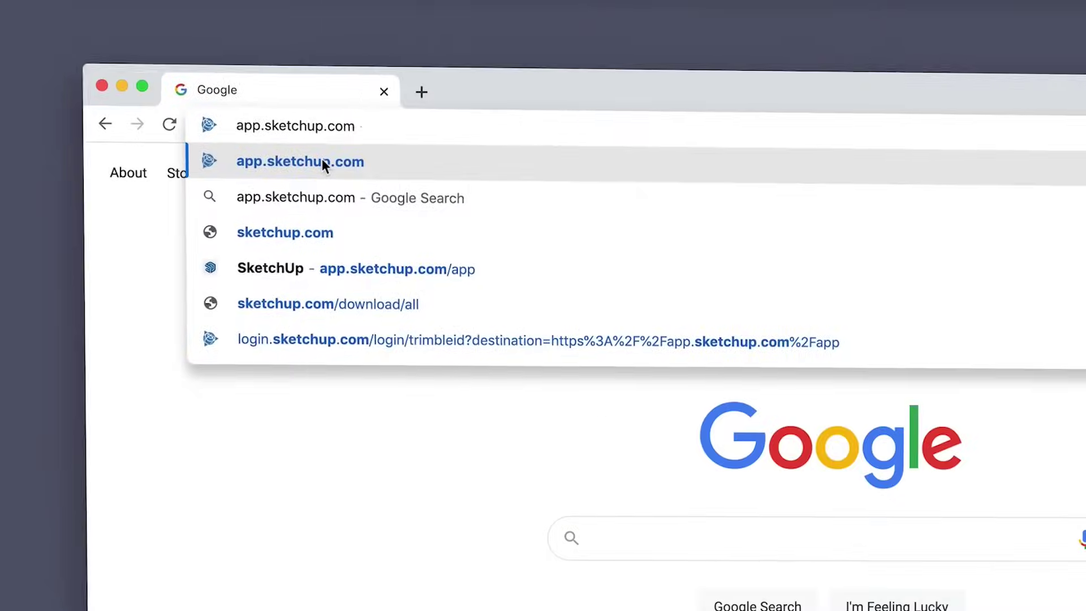
- Open app.sketchup.com in the browser and launch the desktop SketchUp application from the SketchUp 2021 folder
{"action": "left_click", "coordinate": [322, 161]}
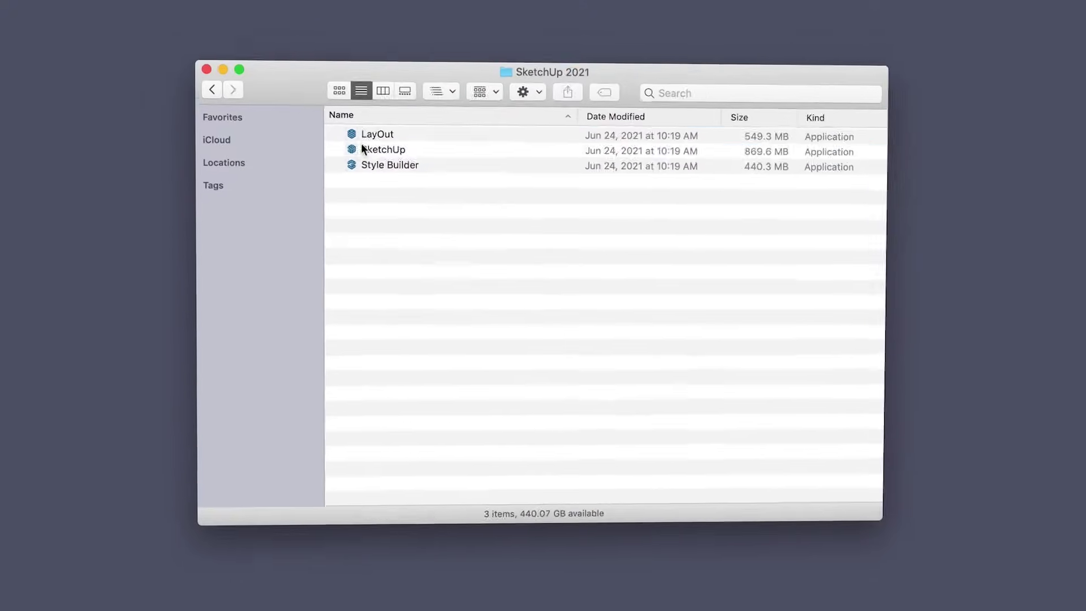
{"action": "left_click", "coordinate": [345, 139]}
{"action": "double_click", "coordinate": [346, 140]}
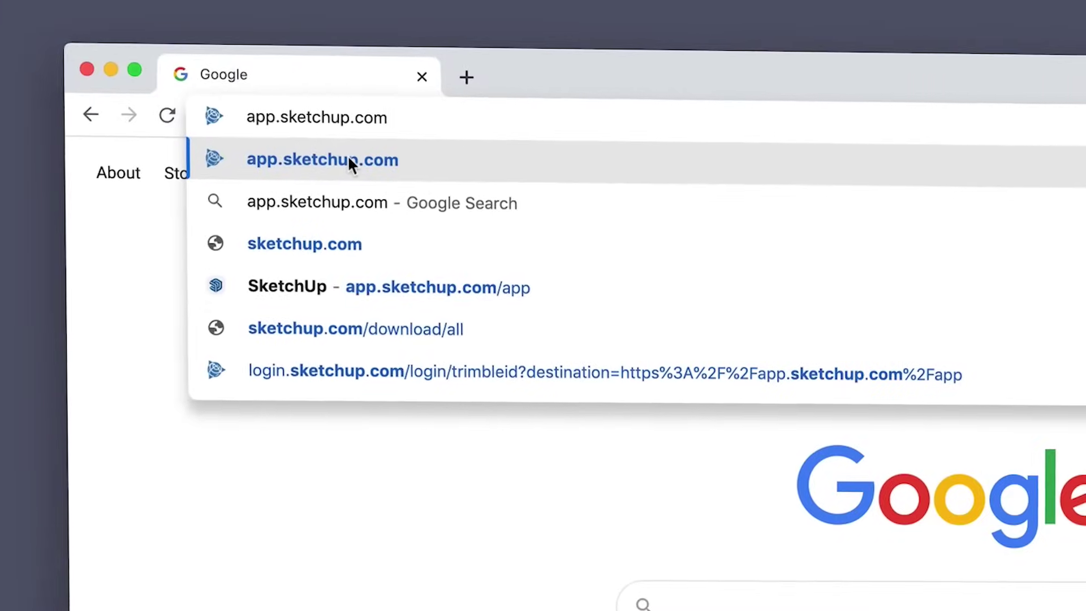
- Go to app.sketchup.com in the browser, start modeling and create a new model
{"action": "left_click", "coordinate": [351, 164]}
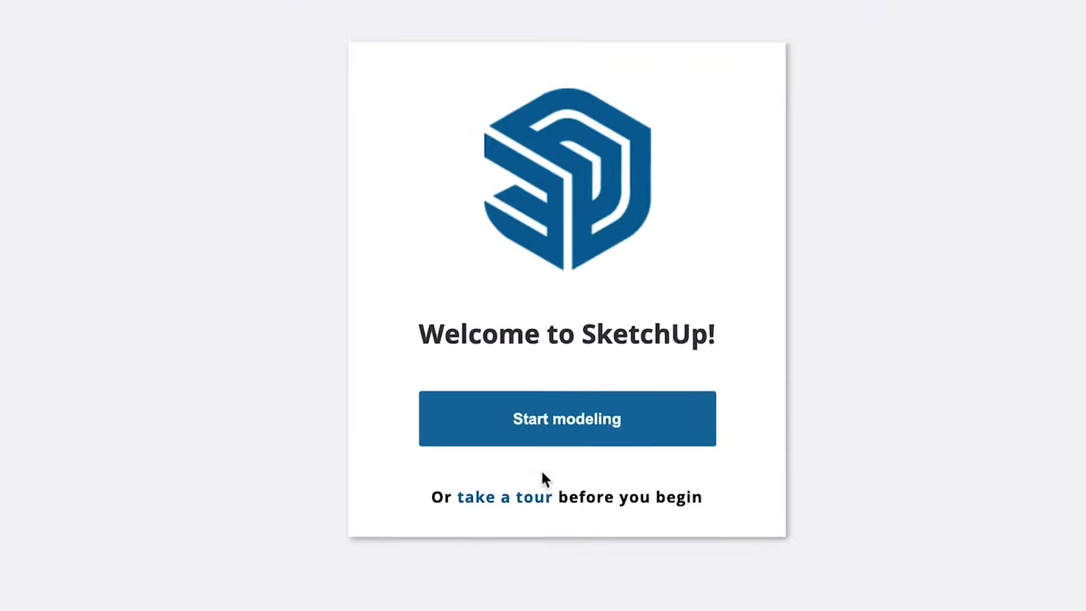
{"action": "left_click", "coordinate": [575, 404]}
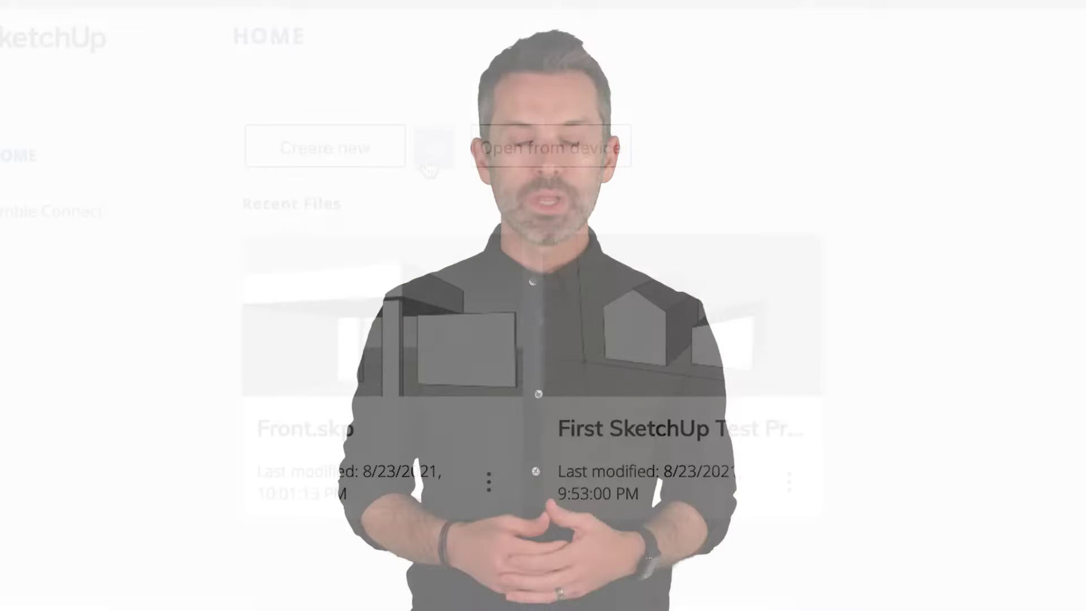
{"action": "left_click", "coordinate": [425, 161]}
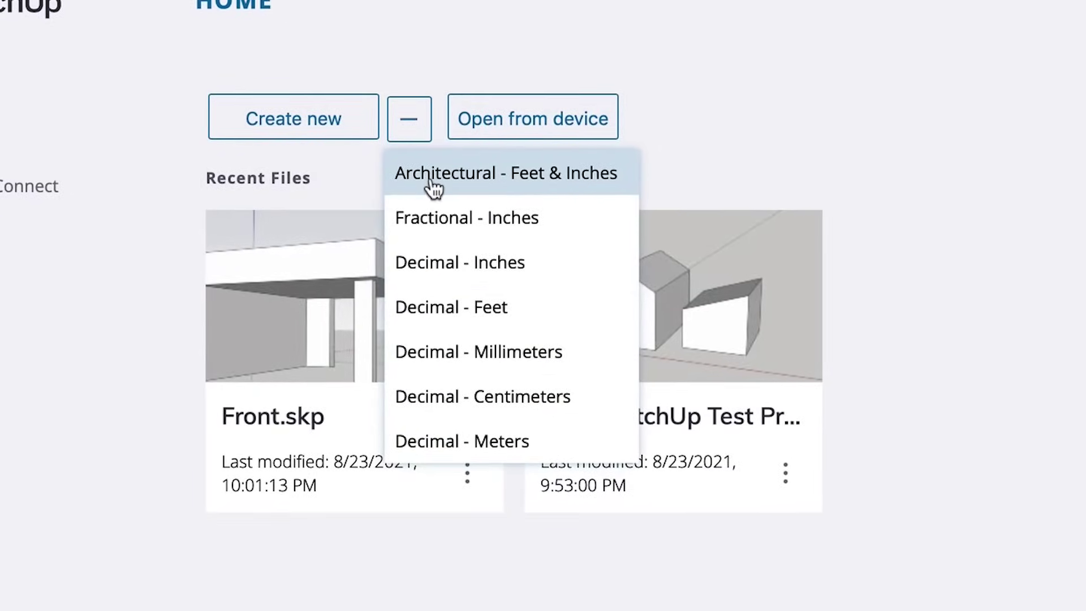
{"action": "left_click", "coordinate": [352, 136]}
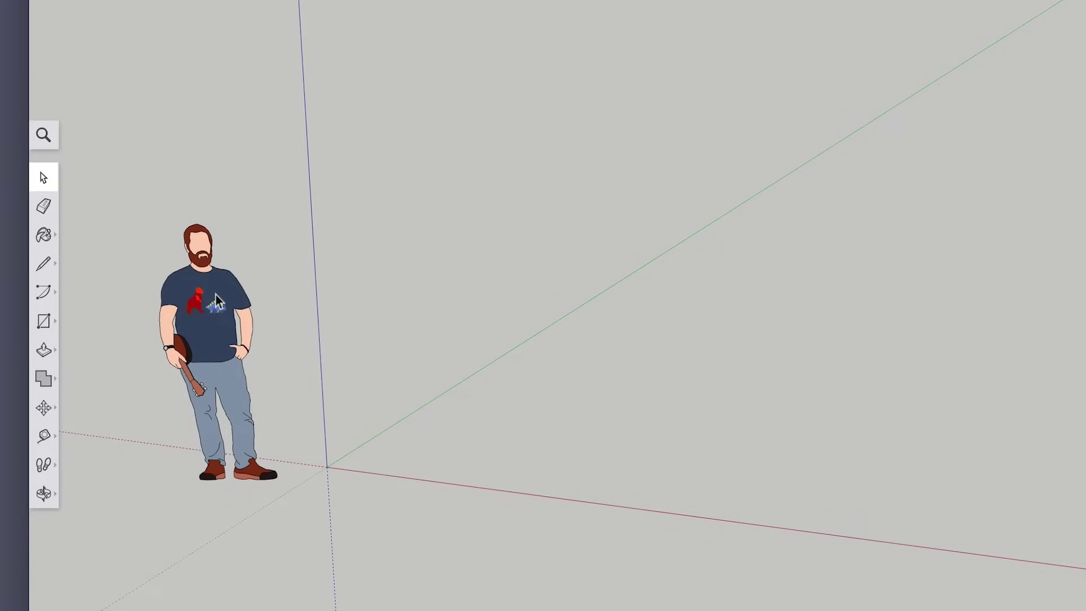
- Erase the standing scale figure next to the axes origin
{"action": "right_click", "coordinate": [216, 294]}
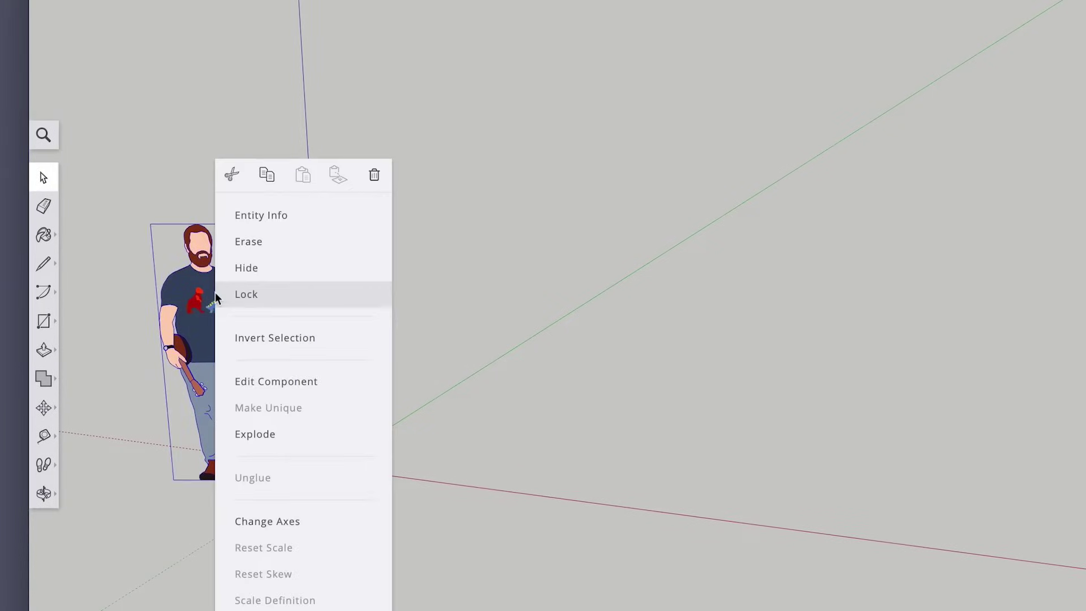
{"action": "left_click", "coordinate": [246, 251]}
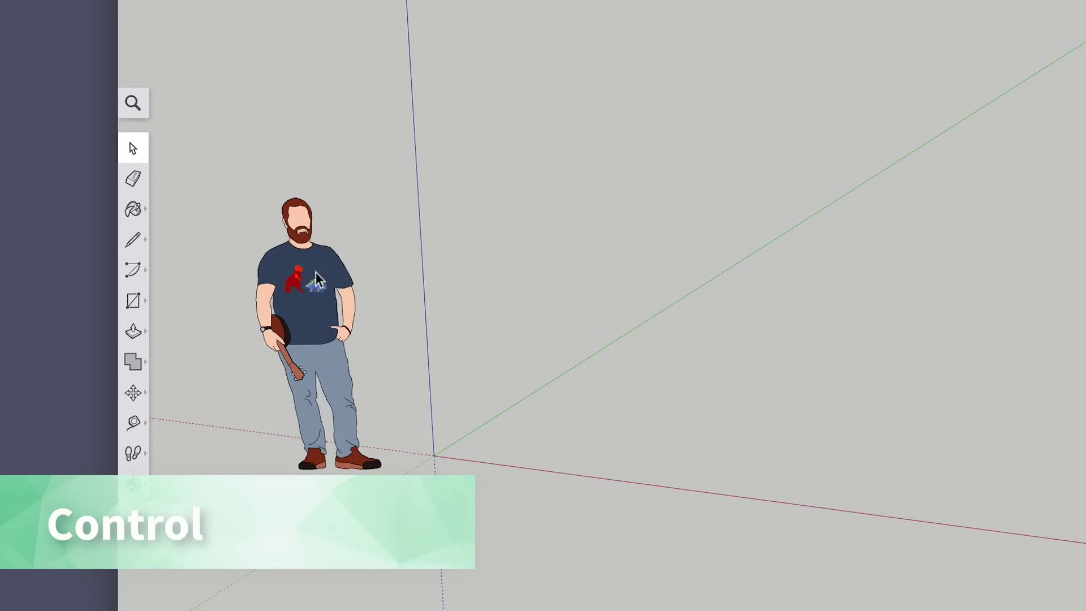
{"action": "left_click", "coordinate": [314, 272], "text": "ctrl"}
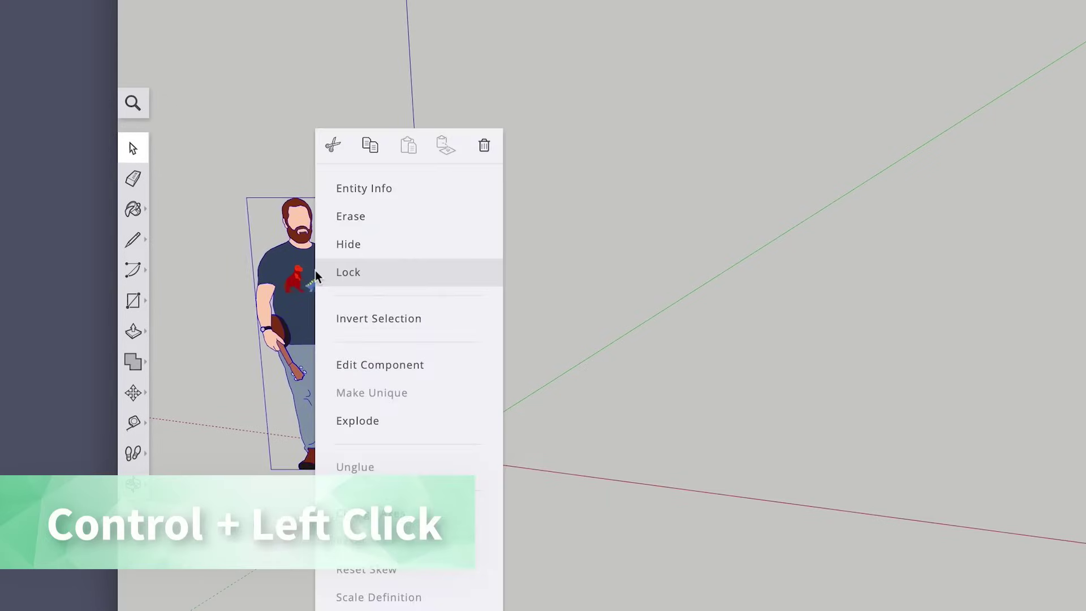
{"action": "left_click", "coordinate": [349, 222]}
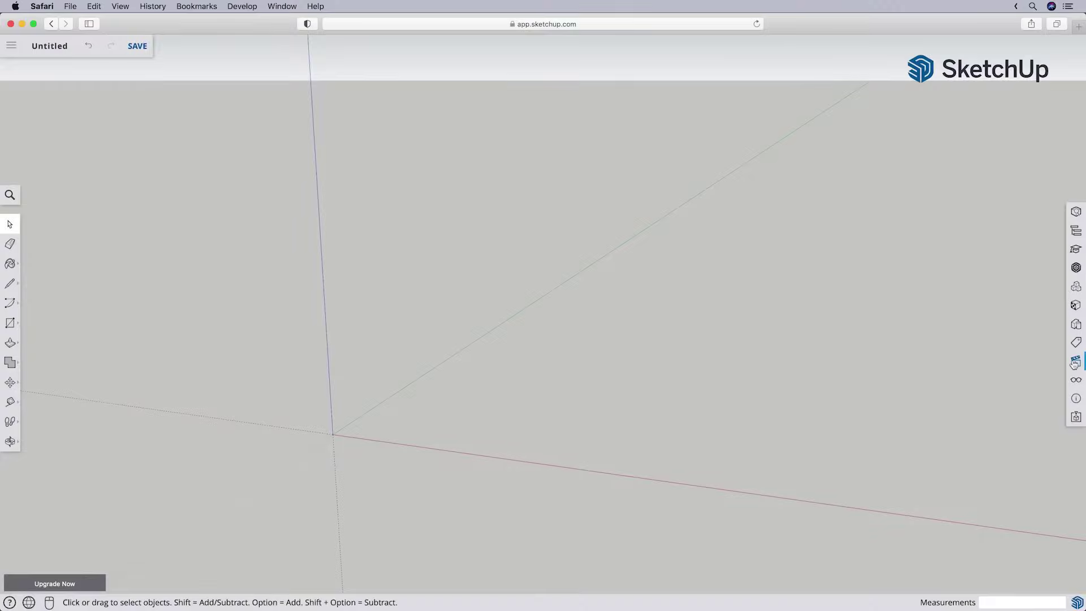
- Set the camera to the standard Top view
{"action": "left_click", "coordinate": [1063, 405]}
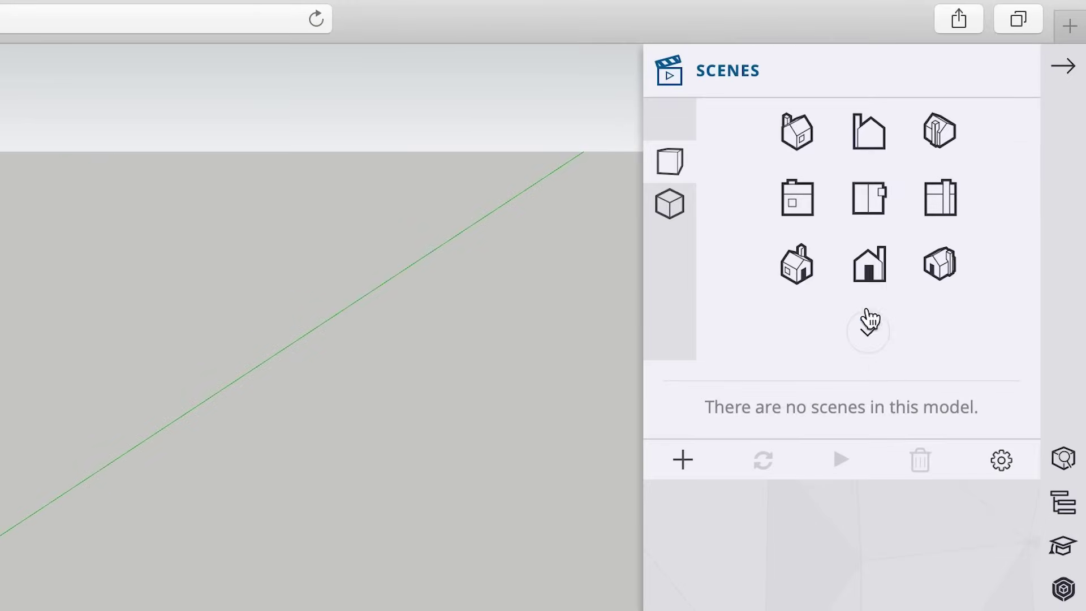
{"action": "left_click", "coordinate": [873, 210]}
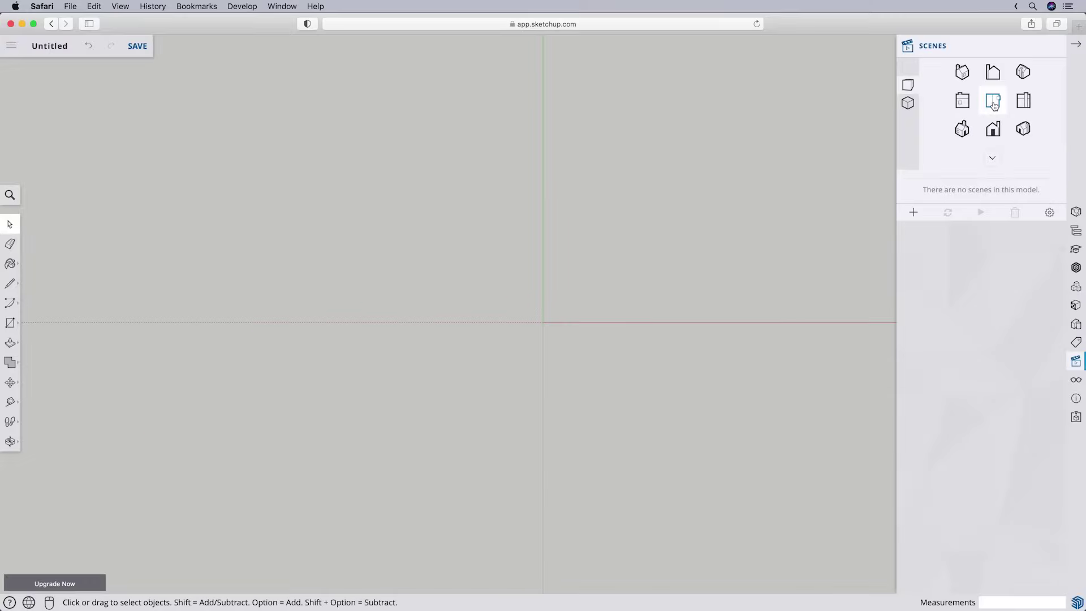
{"action": "left_click", "coordinate": [1078, 46]}
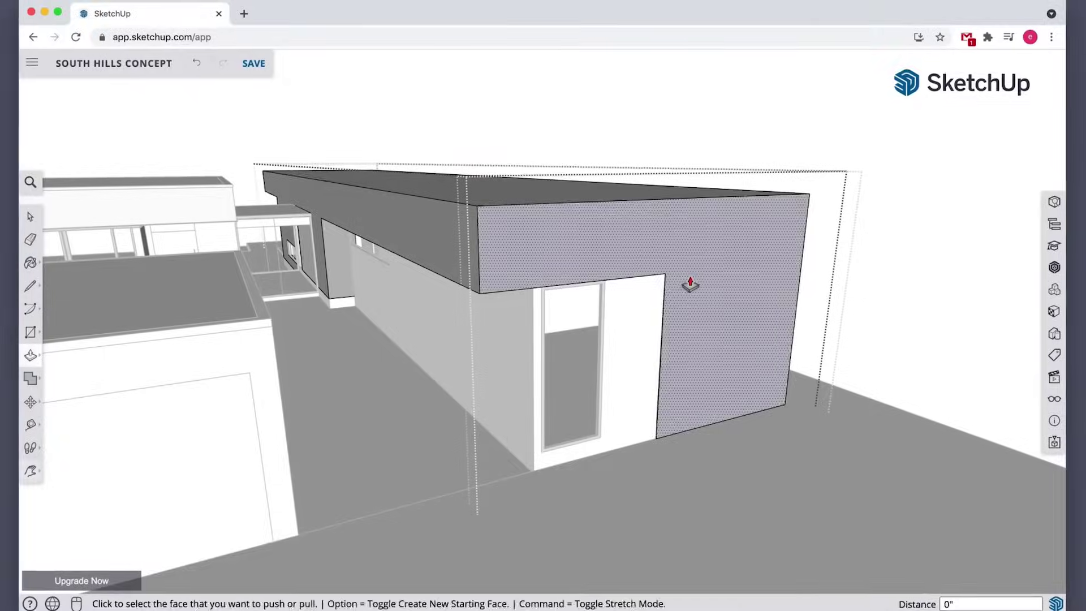
{"action": "mouse_move", "coordinate": [690, 286]}
{"action": "left_mouse_down"}
{"action": "mouse_move", "coordinate": [731, 305]}
{"action": "mouse_move", "coordinate": [832, 432]}
{"action": "left_mouse_up"}
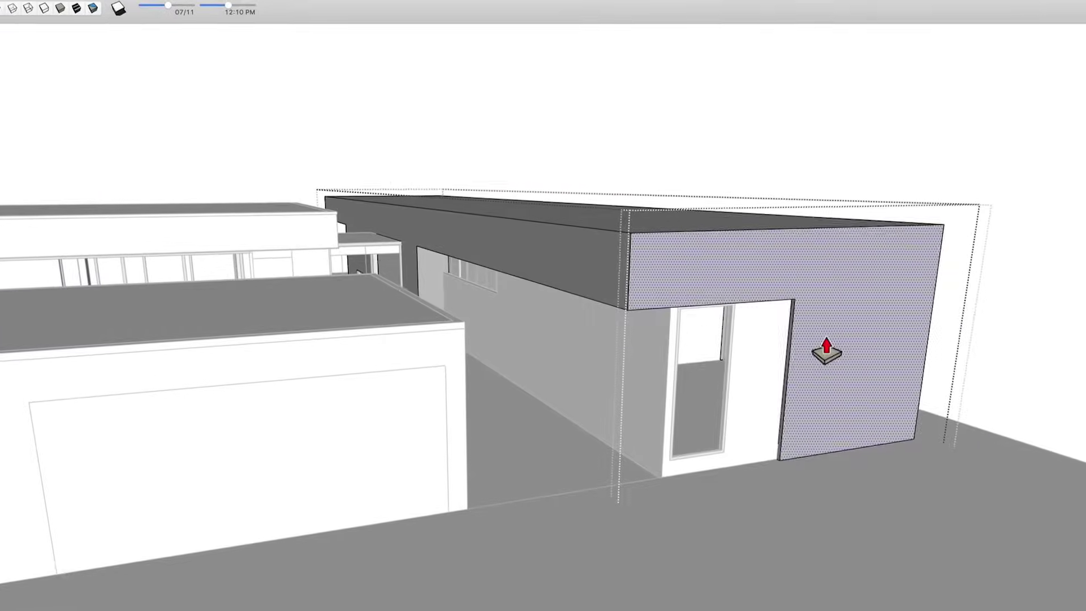
{"action": "left_click_drag", "start_coordinate": [826, 351], "coordinate": [883, 378]}
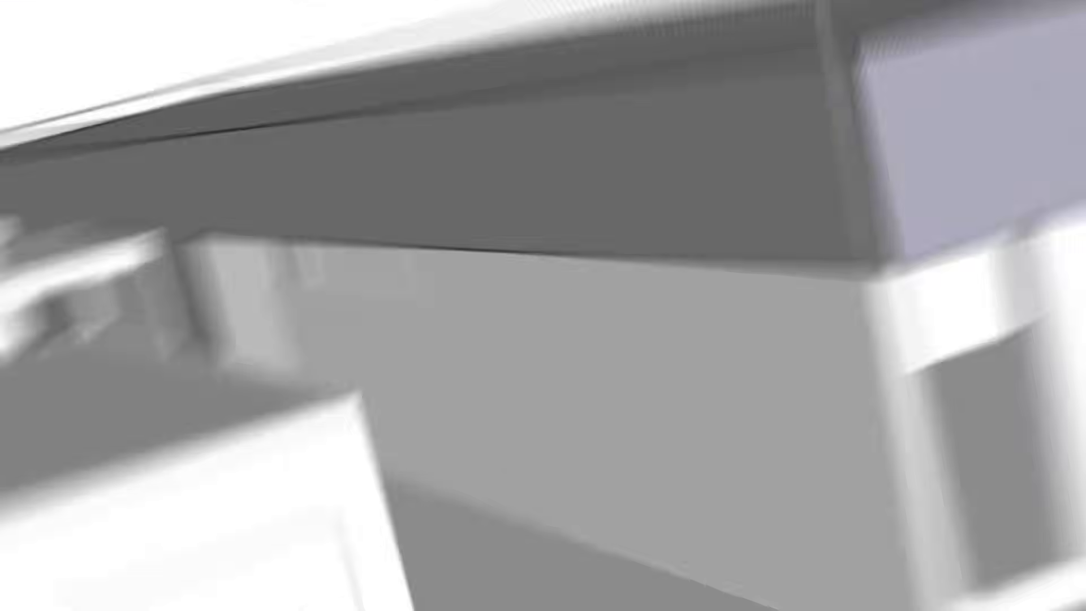
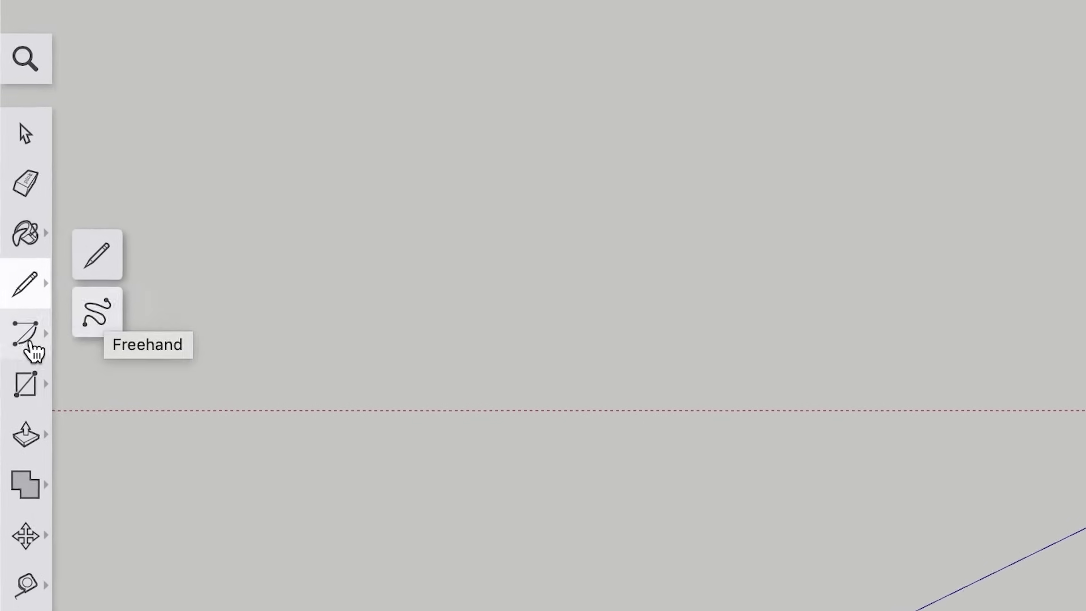
{"action": "mouse_move", "coordinate": [26, 338]}
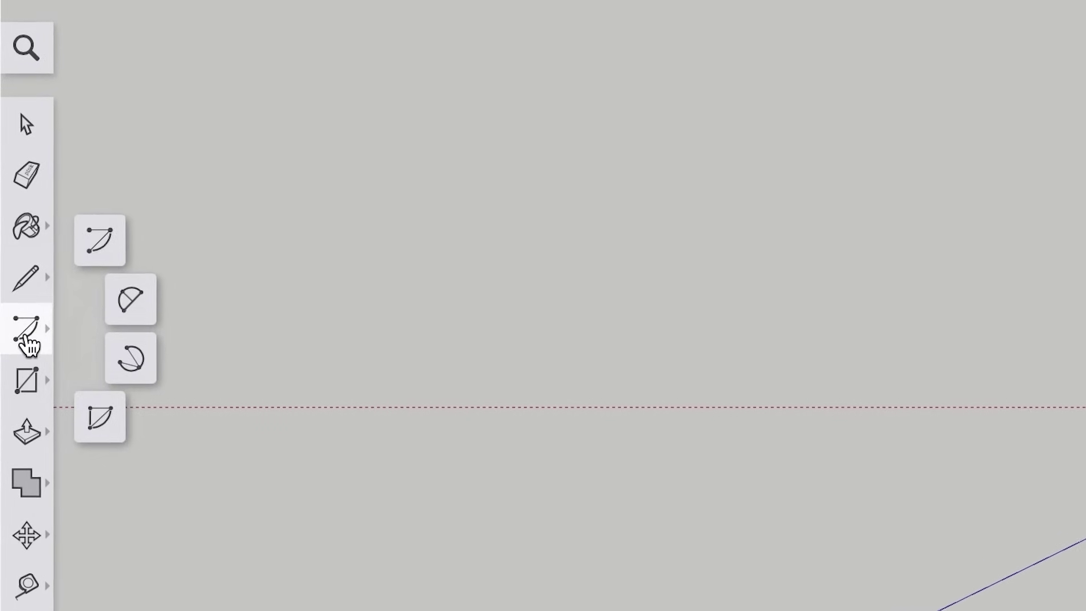
{"action": "mouse_move", "coordinate": [26, 380]}
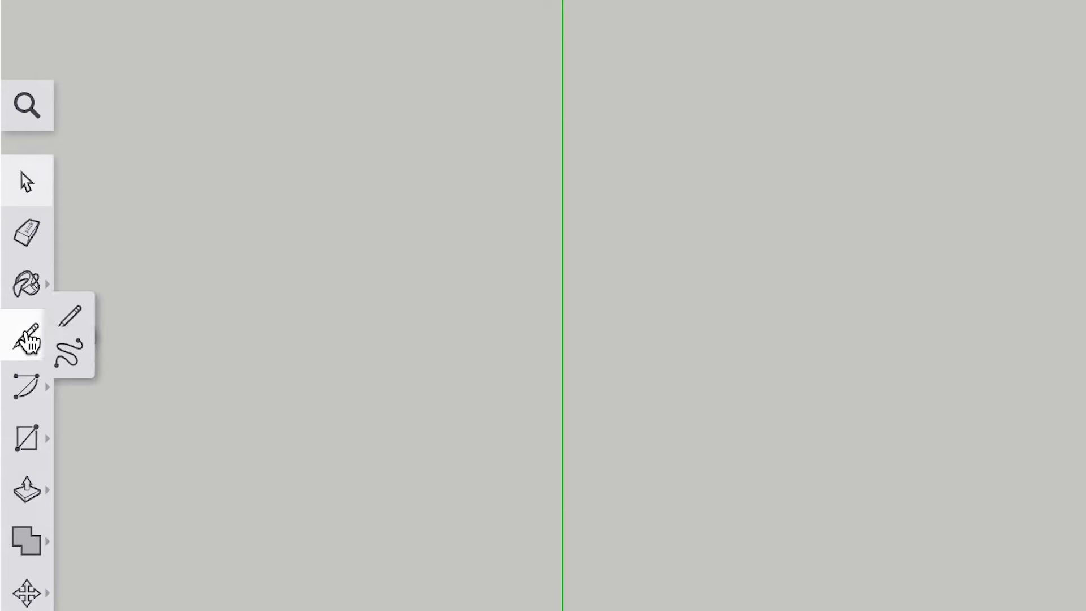
- Draw a diagonal line with the Line tool and a circle in the empty area beside the green axis
{"action": "left_click", "coordinate": [100, 305]}
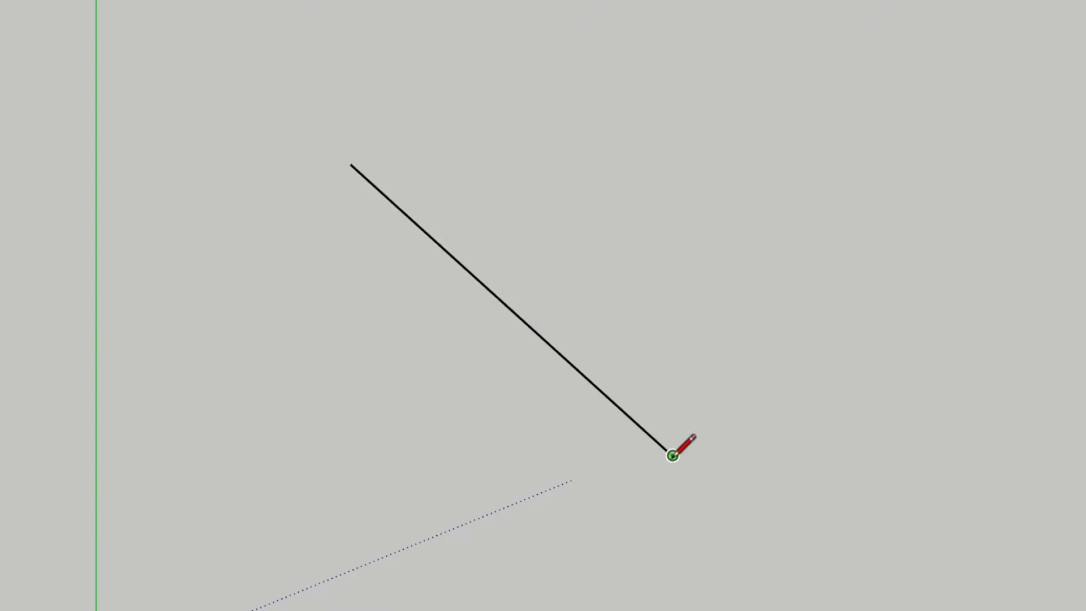
{"action": "left_click", "coordinate": [694, 504]}
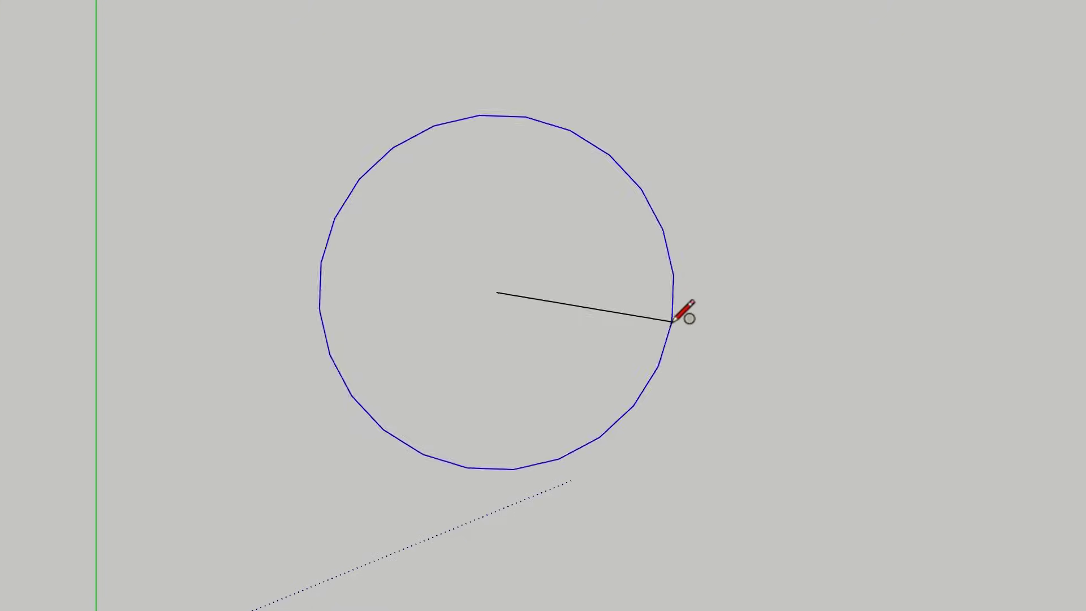
{"action": "left_click", "coordinate": [670, 318]}
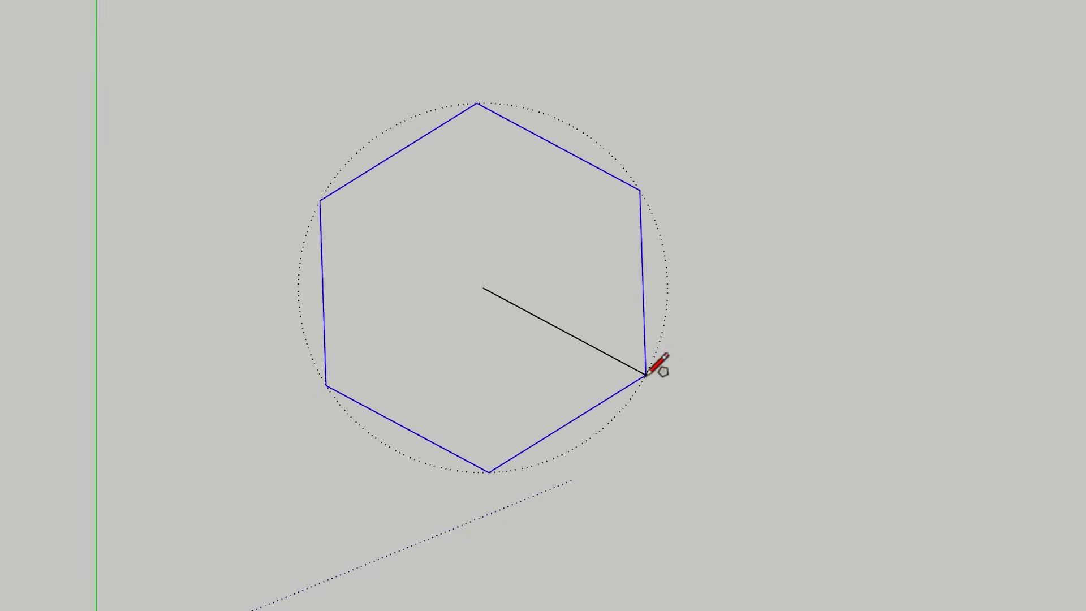
- Draw a six-sided polygon and arcs in the empty area beside the green axis
{"action": "left_click", "coordinate": [646, 375]}
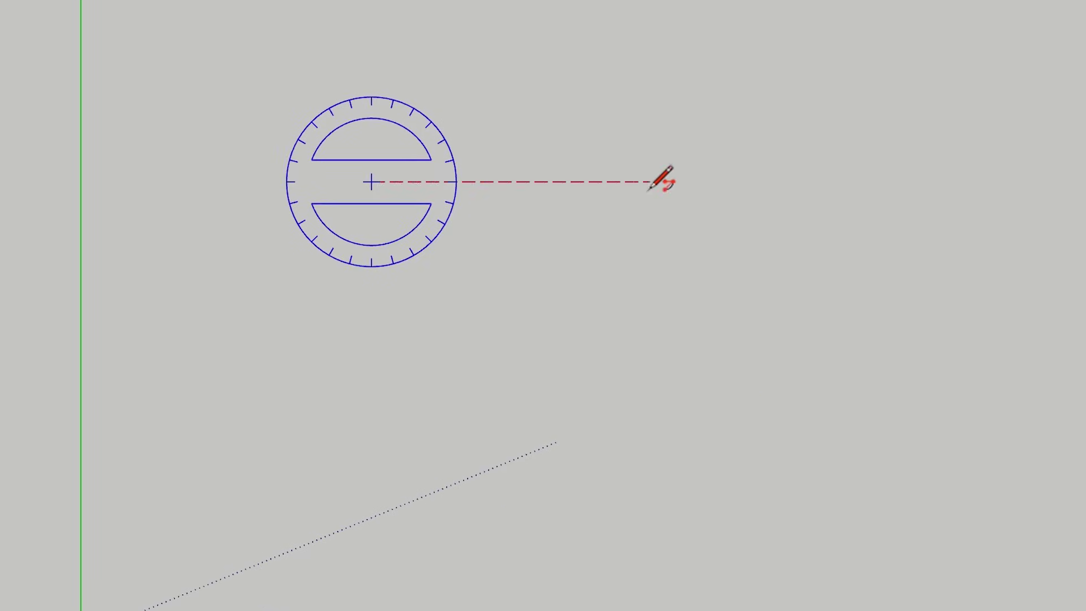
{"action": "left_click", "coordinate": [650, 181]}
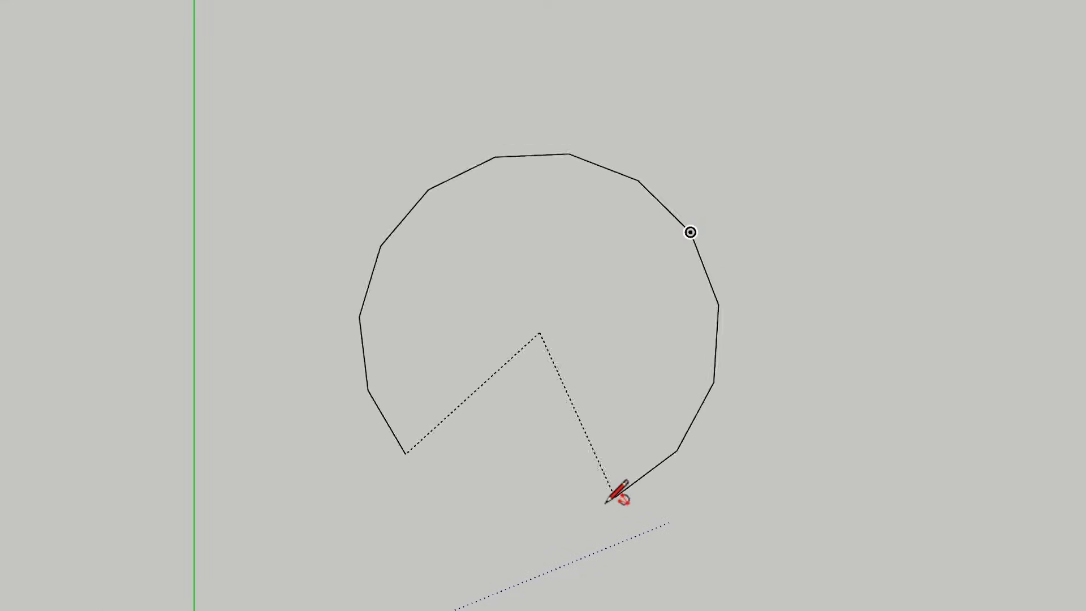
{"action": "left_click", "coordinate": [302, 125]}
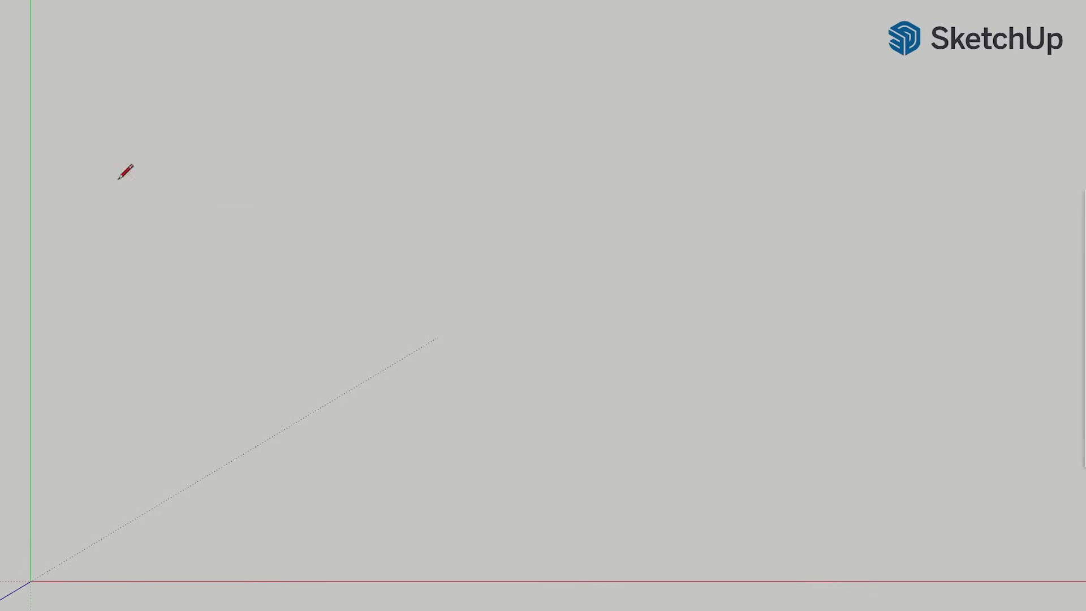
- Draw a stepped chain of connected lines at right angles, parallel to the red and green axes
{"action": "left_click", "coordinate": [119, 178]}
{"action": "left_click", "coordinate": [234, 178]}
{"action": "left_click", "coordinate": [234, 266]}
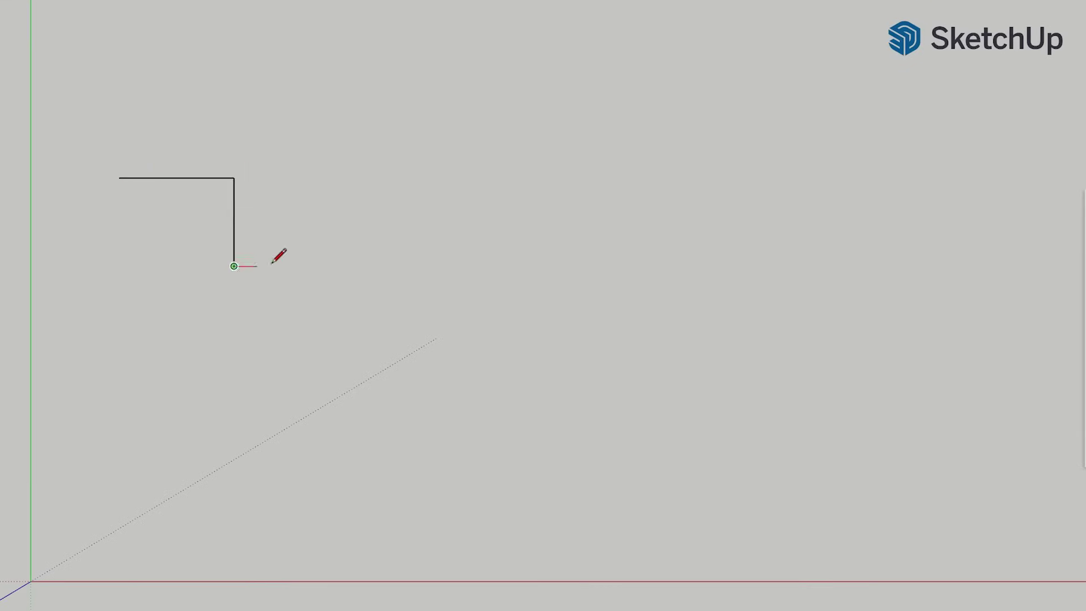
- Draw two rectangles side by side below the stepped line
{"action": "left_click", "coordinate": [112, 318]}
{"action": "left_click", "coordinate": [234, 412]}
{"action": "left_click", "coordinate": [271, 414]}
{"action": "left_click", "coordinate": [381, 313]}
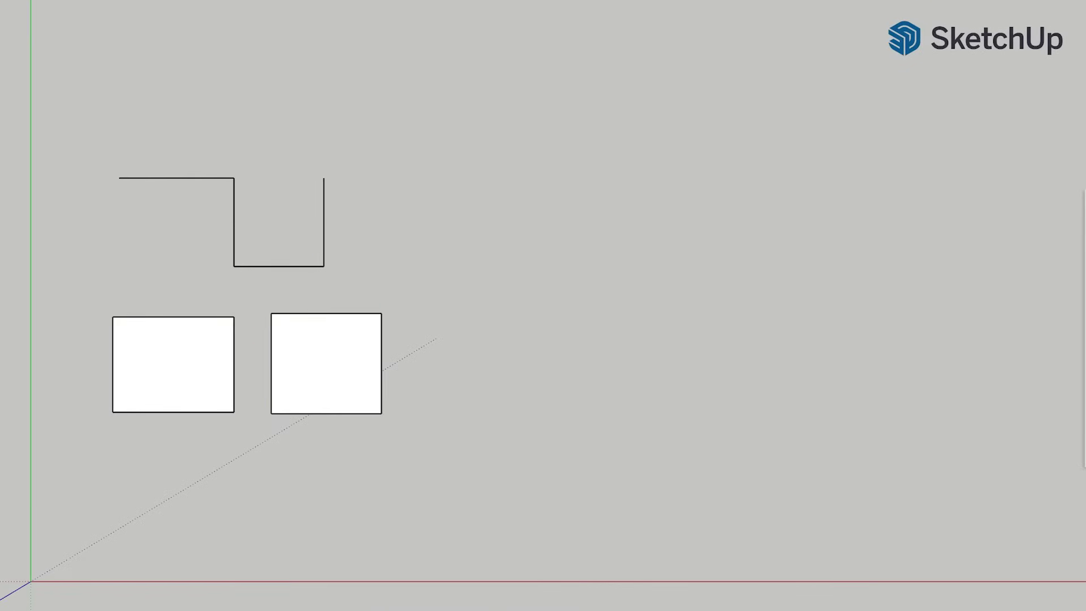
- Draw a small circle and a larger one above it, beside the rectangles
{"action": "left_click", "coordinate": [444, 310]}
{"action": "left_click", "coordinate": [478, 310]}
{"action": "left_click", "coordinate": [473, 213]}
{"action": "left_click", "coordinate": [524, 214]}
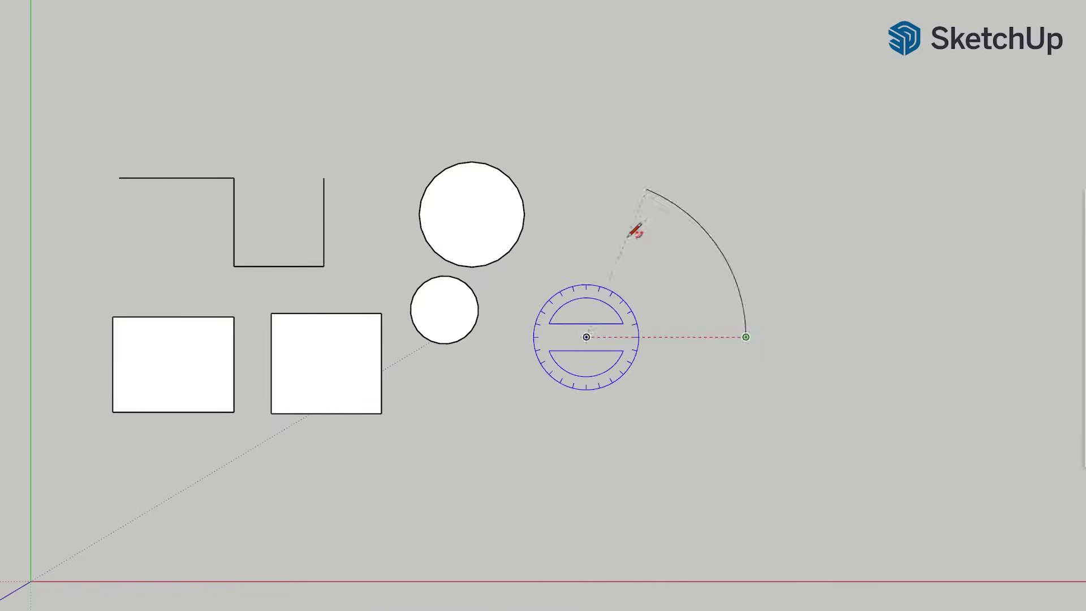
- Draw several arcs, including a semicircle, beside the circles and add hexagons below the circles
{"action": "left_click", "coordinate": [952, 247]}
{"action": "left_click", "coordinate": [869, 154]}
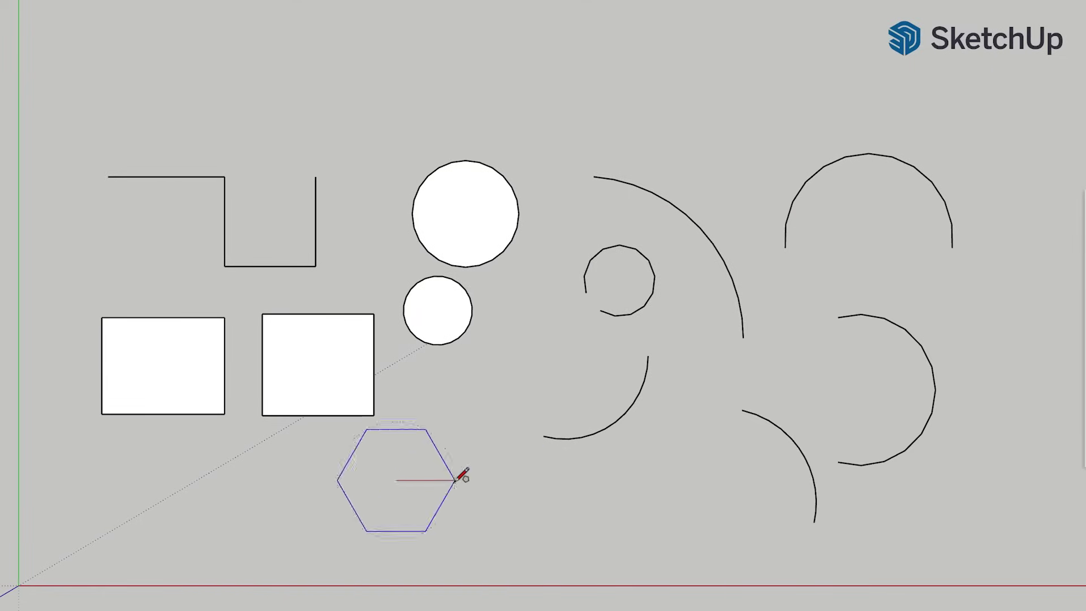
{"action": "left_click", "coordinate": [591, 364]}
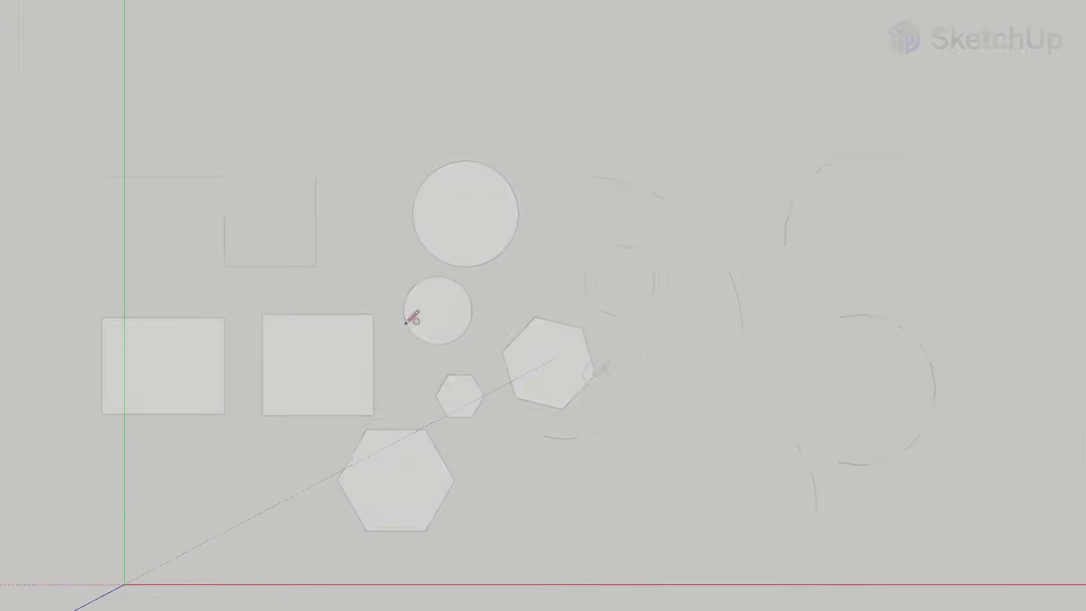
- Draw a large circle from its center point out to a point on its edge
{"action": "left_click", "coordinate": [405, 322]}
{"action": "left_click", "coordinate": [702, 377]}
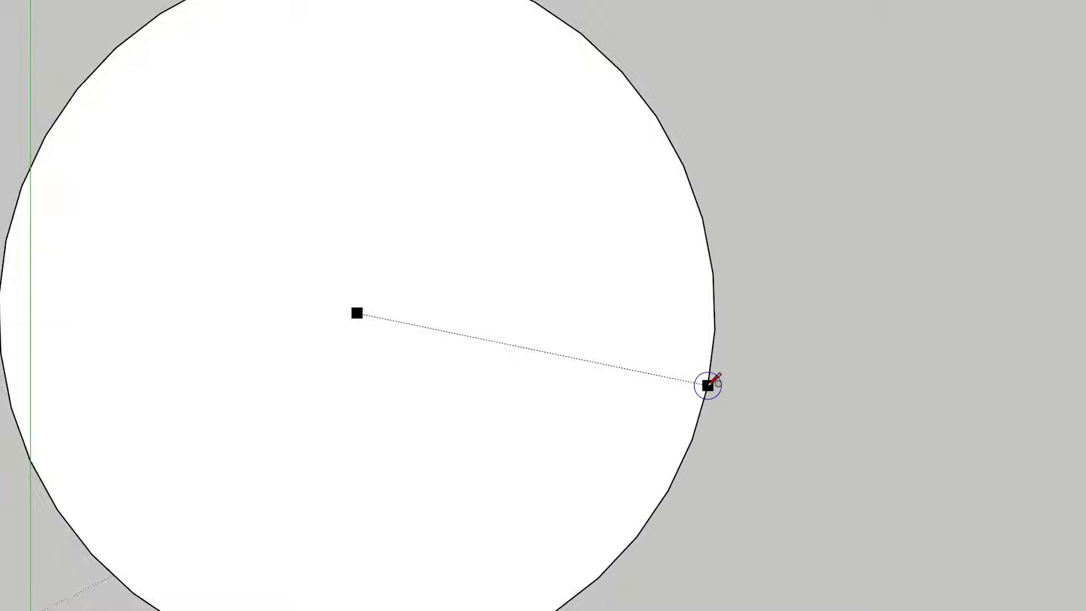
{"action": "scroll", "coordinate": [714, 380], "scroll_direction": "up", "scroll_amount": 5}
{"action": "left_click", "coordinate": [708, 375]}
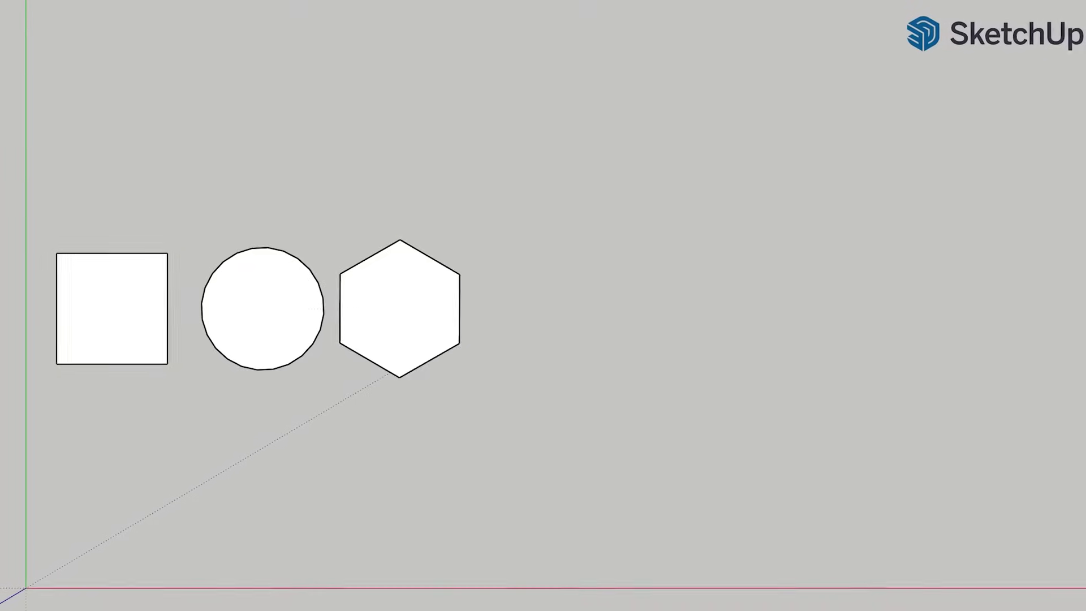
- Draw a large rectangle and a second, shallower rectangle extending upward from its upper edge across the full width
{"action": "left_click", "coordinate": [529, 363]}
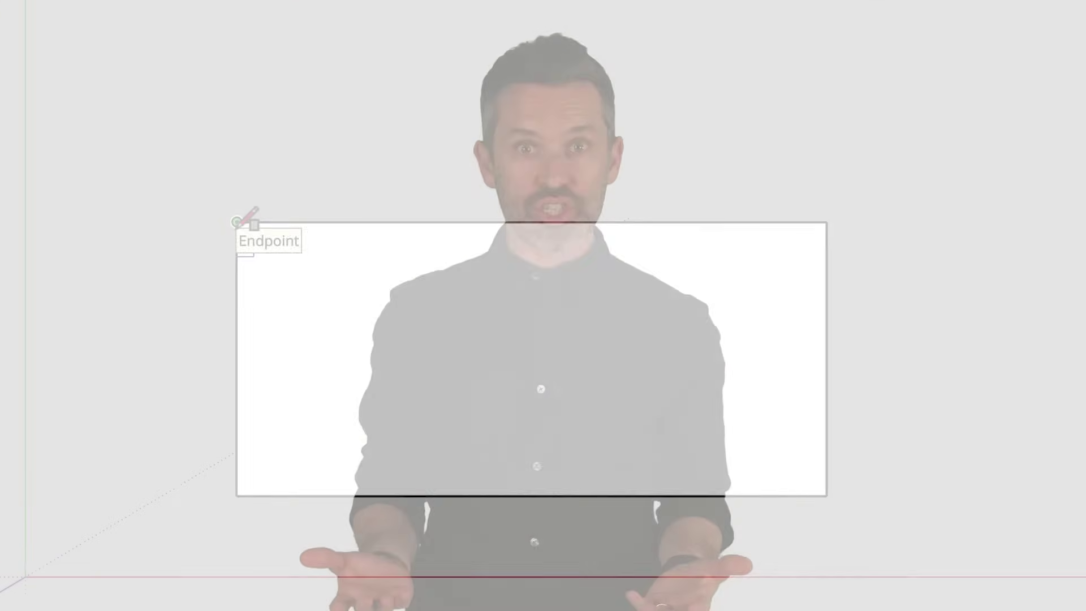
{"action": "left_click", "coordinate": [231, 222]}
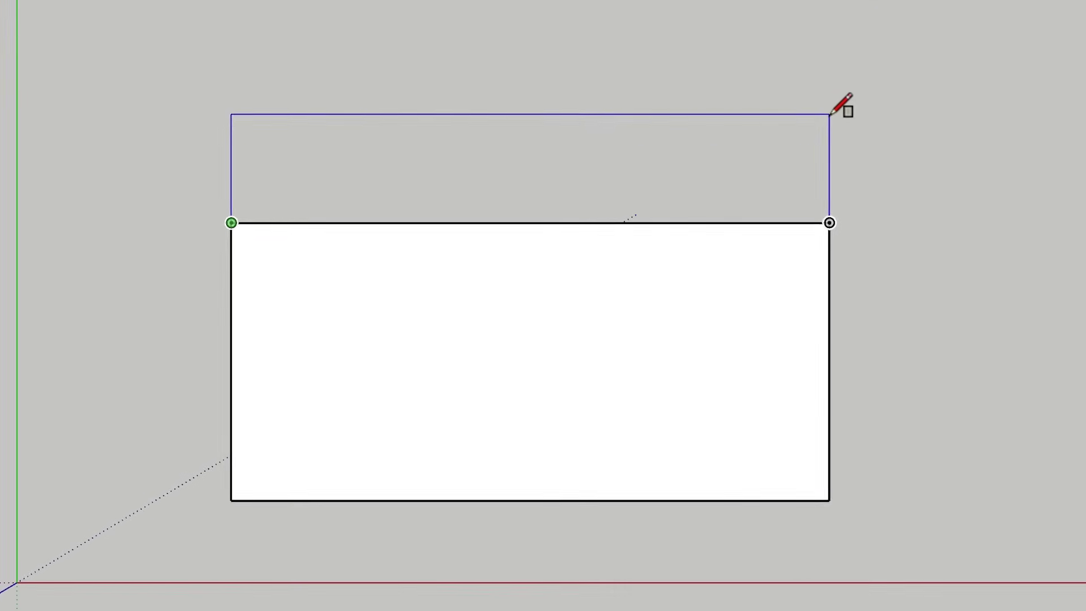
{"action": "left_click", "coordinate": [829, 115]}
- Select the upper and lower rectangle faces in turn and start moving the lower one from its upper-left corner
{"action": "key", "text": "space"}
{"action": "left_click", "coordinate": [529, 183]}
{"action": "left_click", "coordinate": [510, 374]}
{"action": "key", "text": "m"}
{"action": "left_click", "coordinate": [219, 225]}
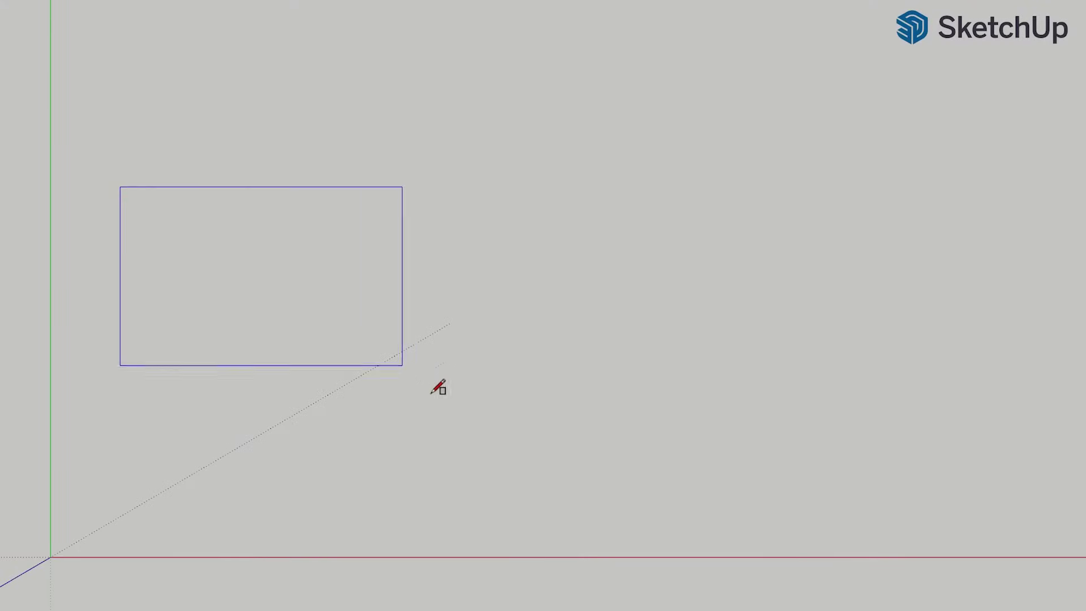
- Draw two rectangles that overlap, the second starting inside the first and extending beyond its lower-right corner
{"action": "left_click", "coordinate": [499, 434]}
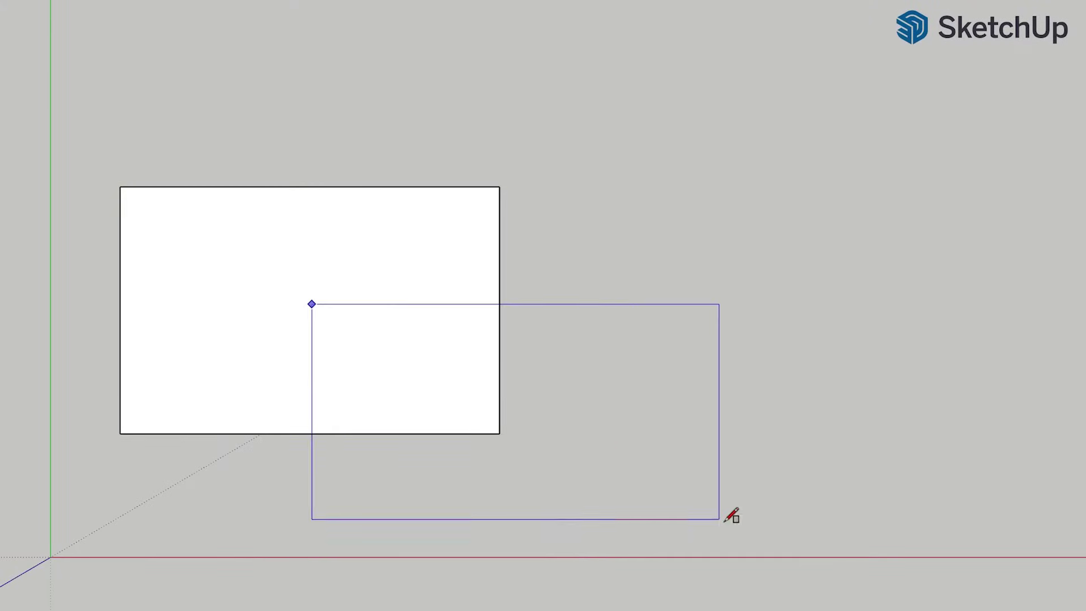
{"action": "left_click", "coordinate": [714, 518]}
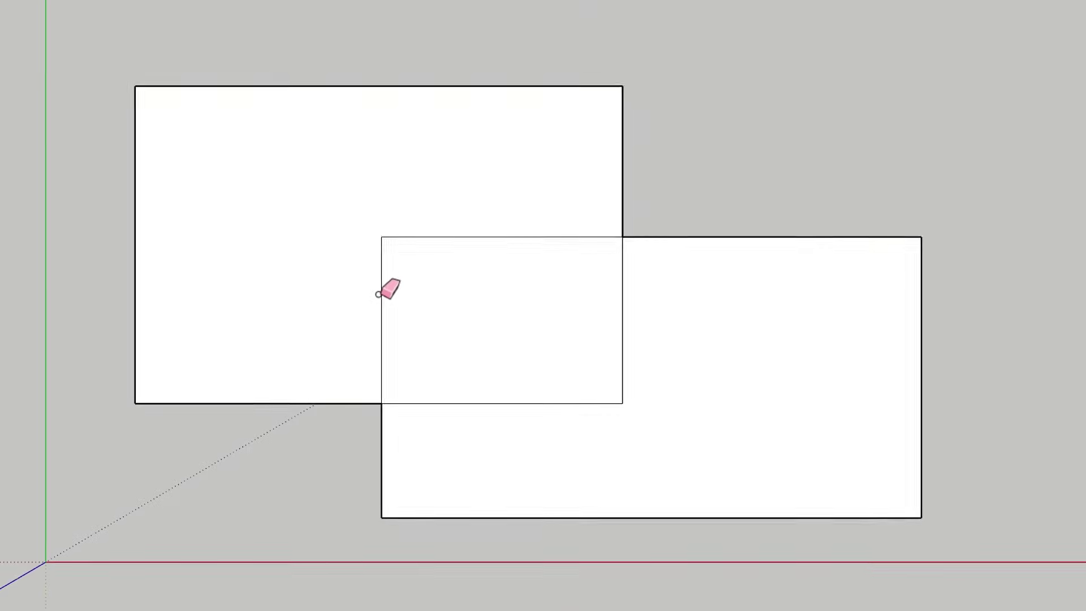
- Erase the four inner edges where the two rectangles overlap, merging them into a single stepped face
{"action": "left_click", "coordinate": [382, 292]}
{"action": "left_click", "coordinate": [417, 236]}
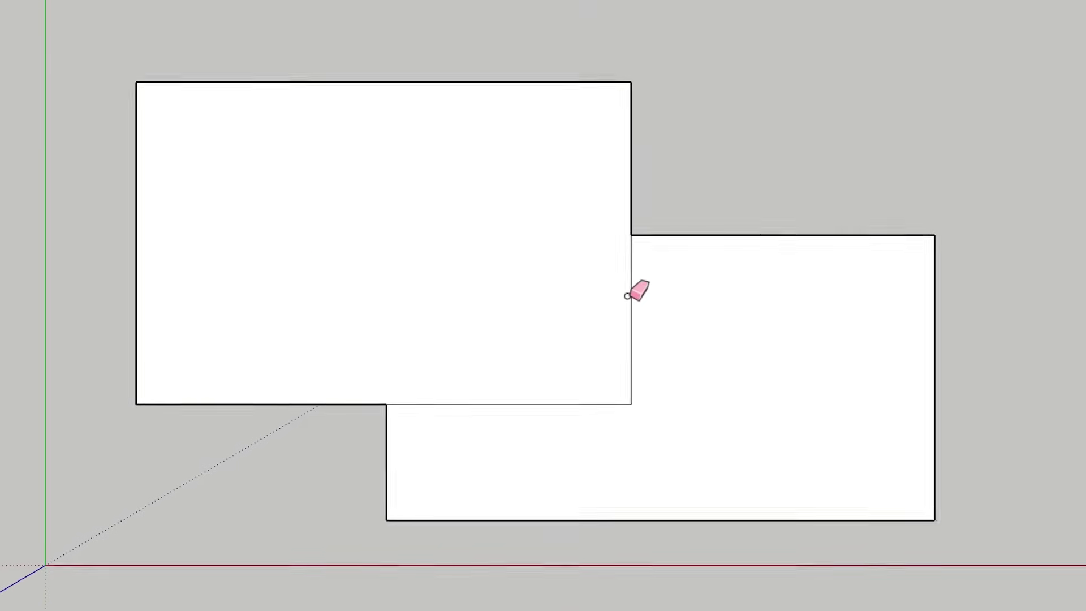
{"action": "left_click", "coordinate": [632, 295]}
{"action": "left_click", "coordinate": [599, 404]}
{"action": "key", "text": "space"}
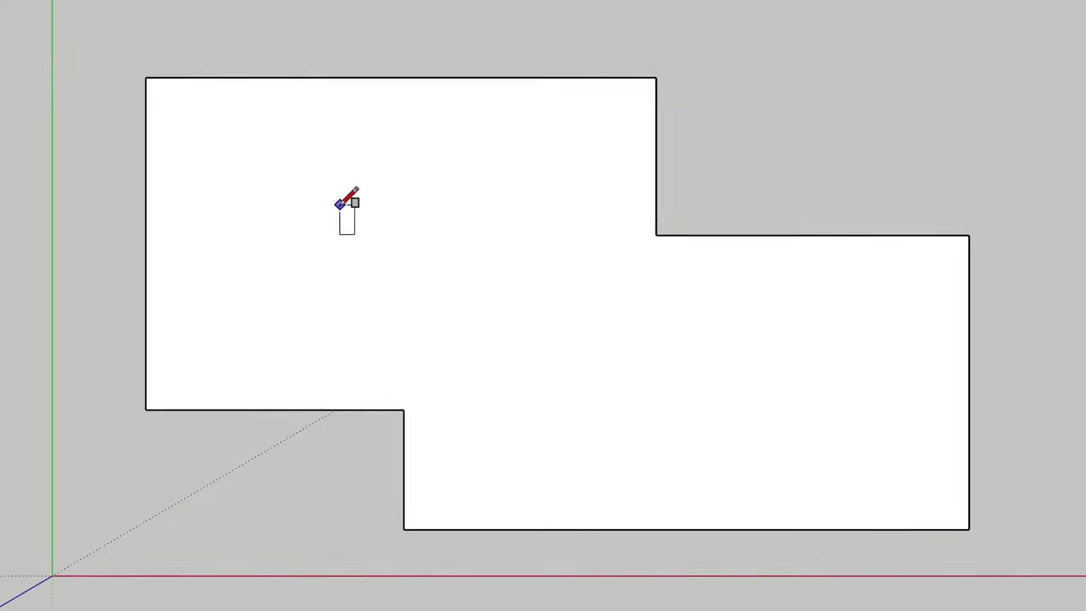
- Draw a smaller rectangle inside the upper-left part of the stepped shape and erase its face to cut an opening
{"action": "left_click", "coordinate": [336, 204]}
{"action": "left_click", "coordinate": [540, 334]}
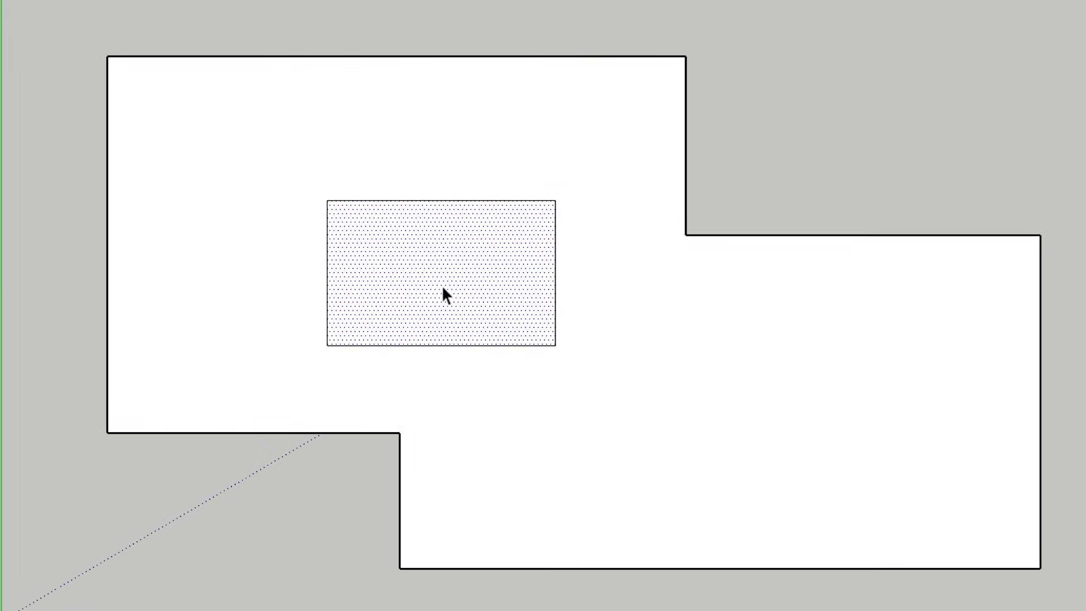
{"action": "right_click", "coordinate": [442, 285]}
{"action": "left_click", "coordinate": [496, 345]}
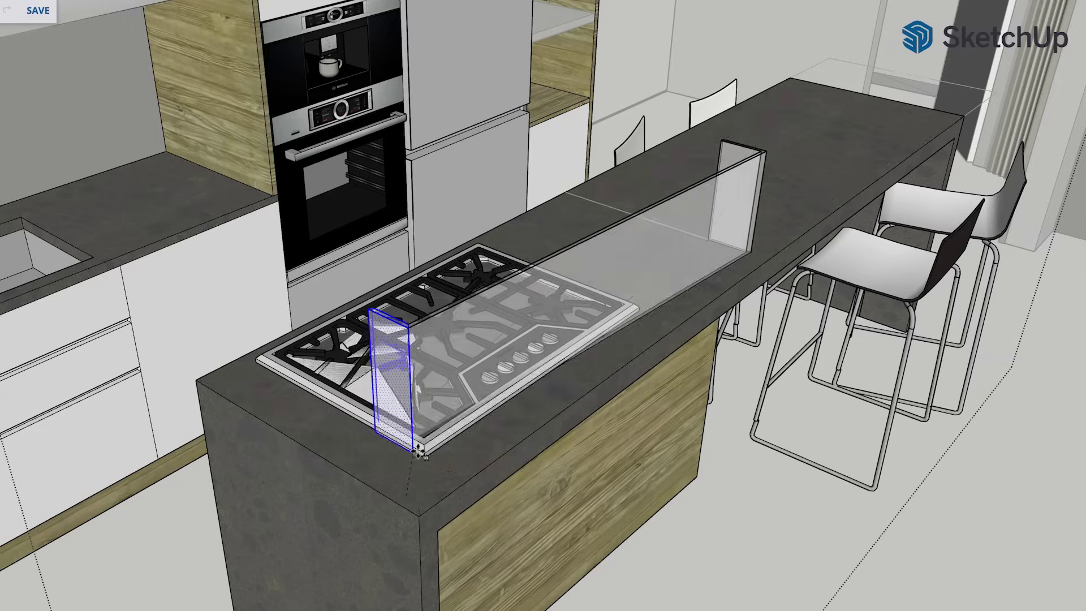
- Move the selected glass end panel beside the cooktop along the countertop toward the near end of the island
{"action": "left_click_drag", "start_coordinate": [418, 453], "coordinate": [402, 509]}
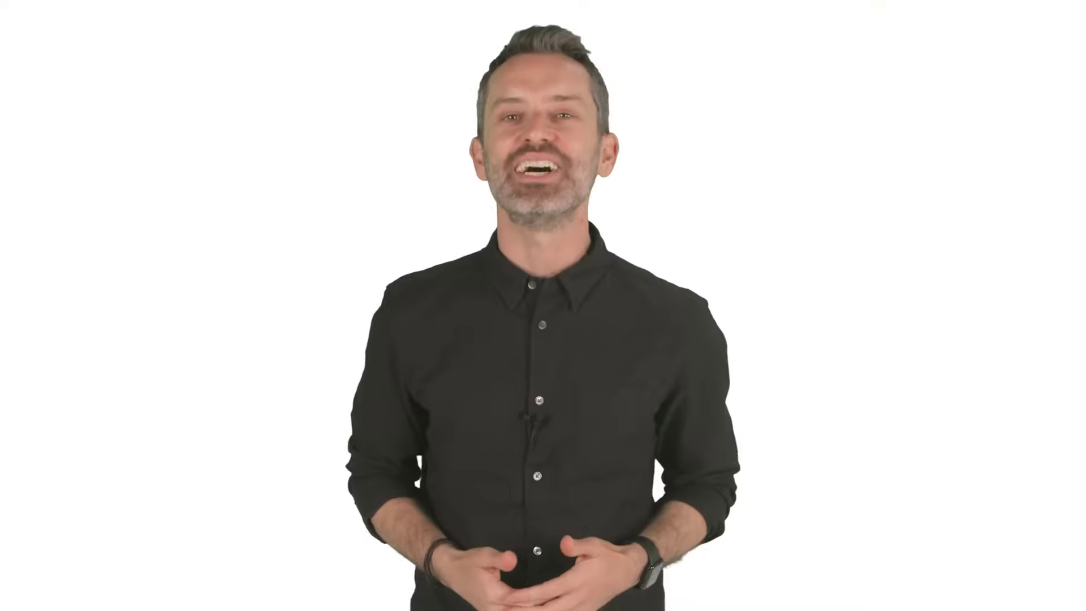